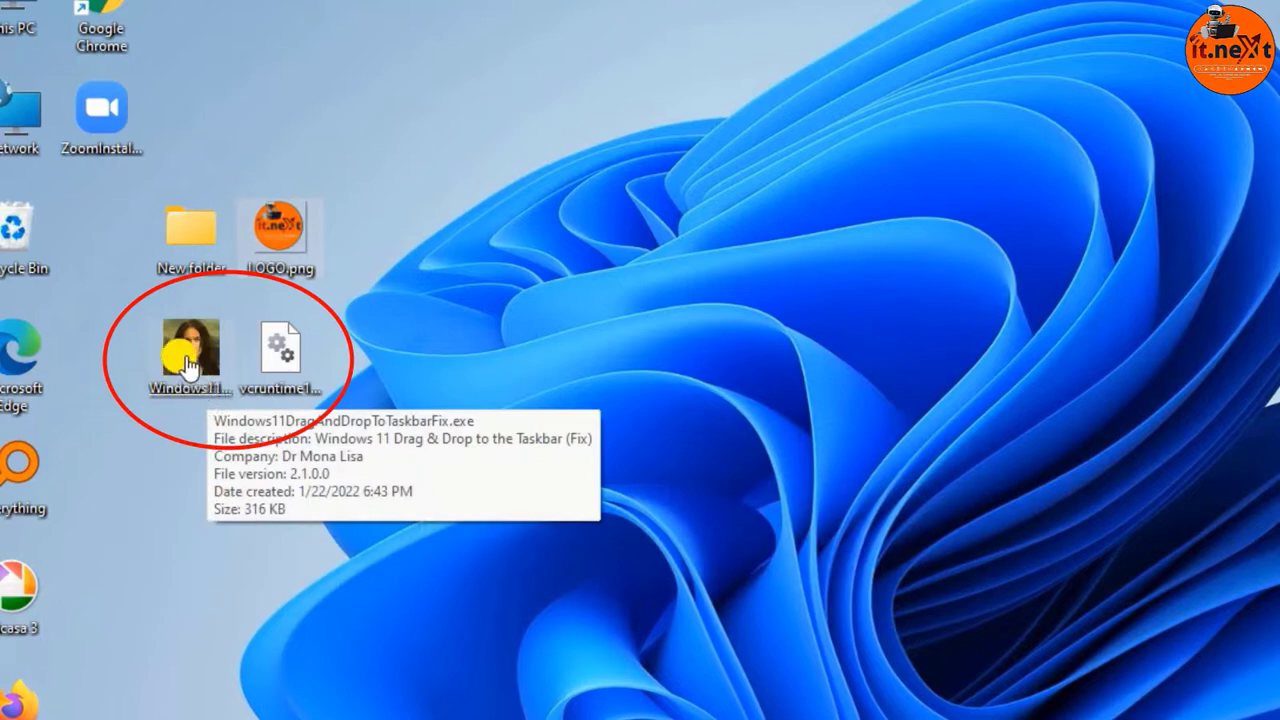
# Launch Windows11DragAndDropToTaskbarFix.exe and install the Microsoft Visual C++ 2015-2019 Redistributable (x64), agreeing to its license terms.
pyautogui.doubleClick(200, 395)
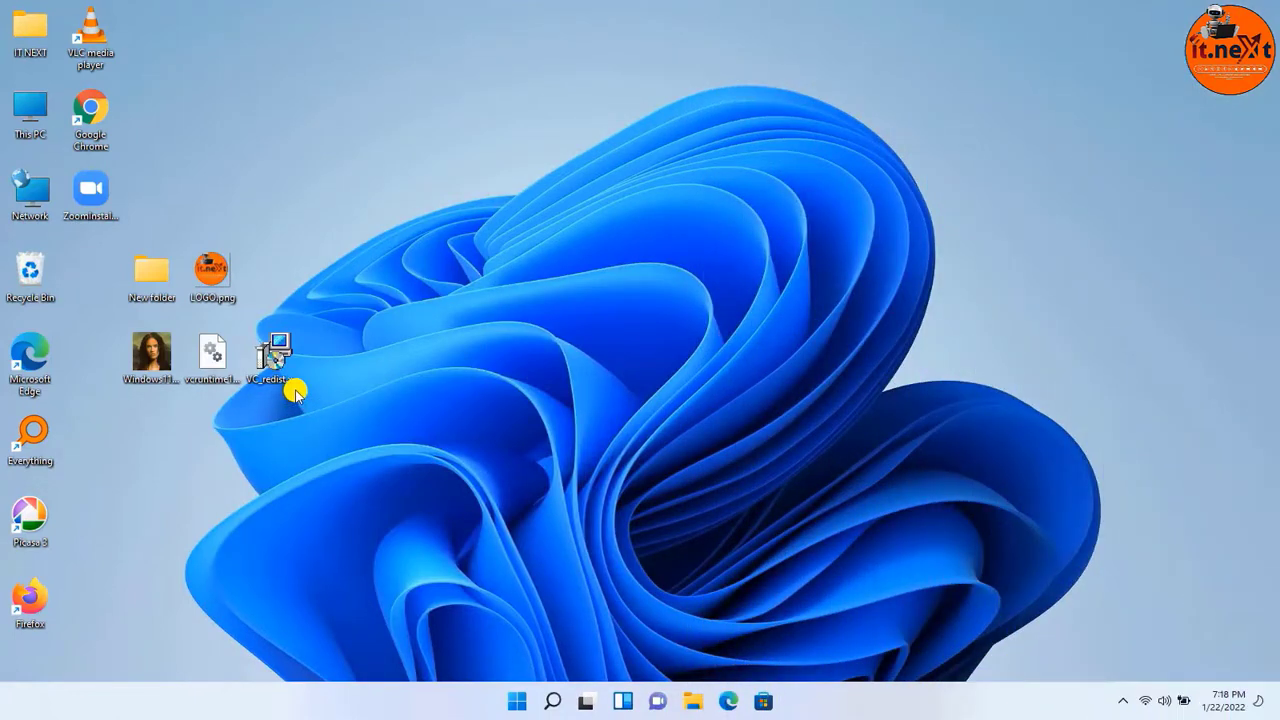
pyautogui.click(286, 378)
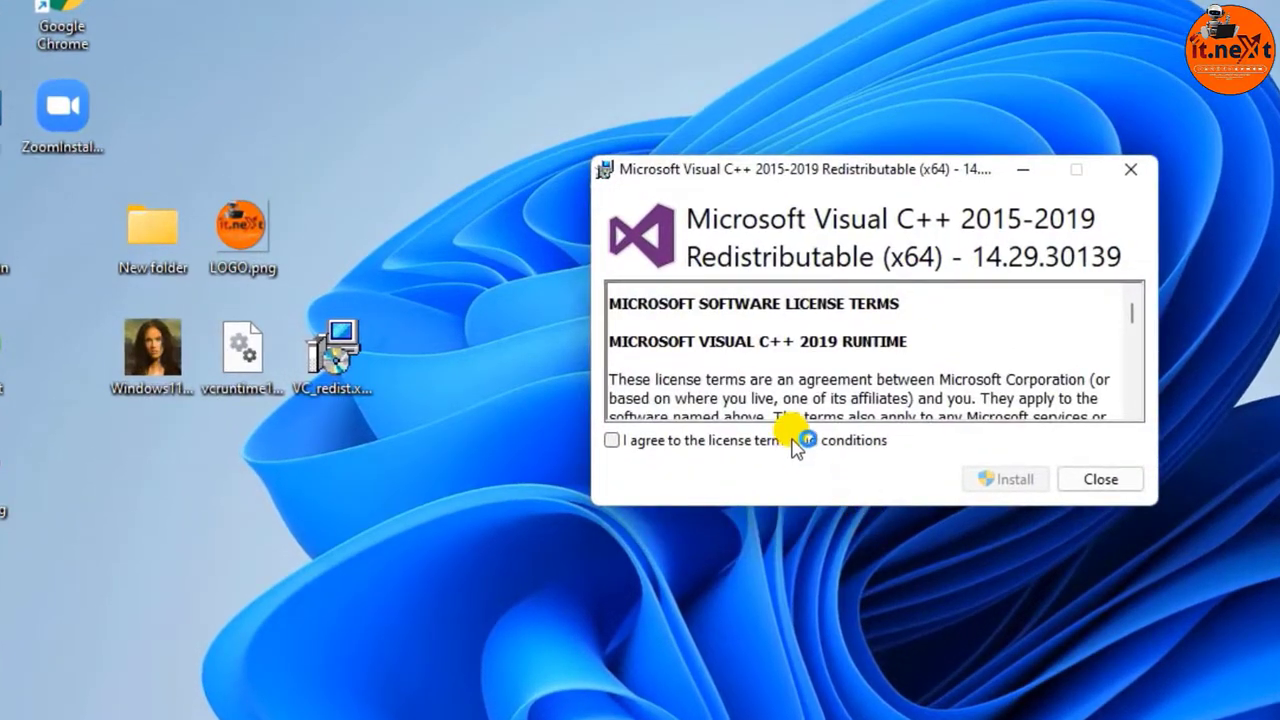
pyautogui.click(781, 440)
pyautogui.click(1012, 481)
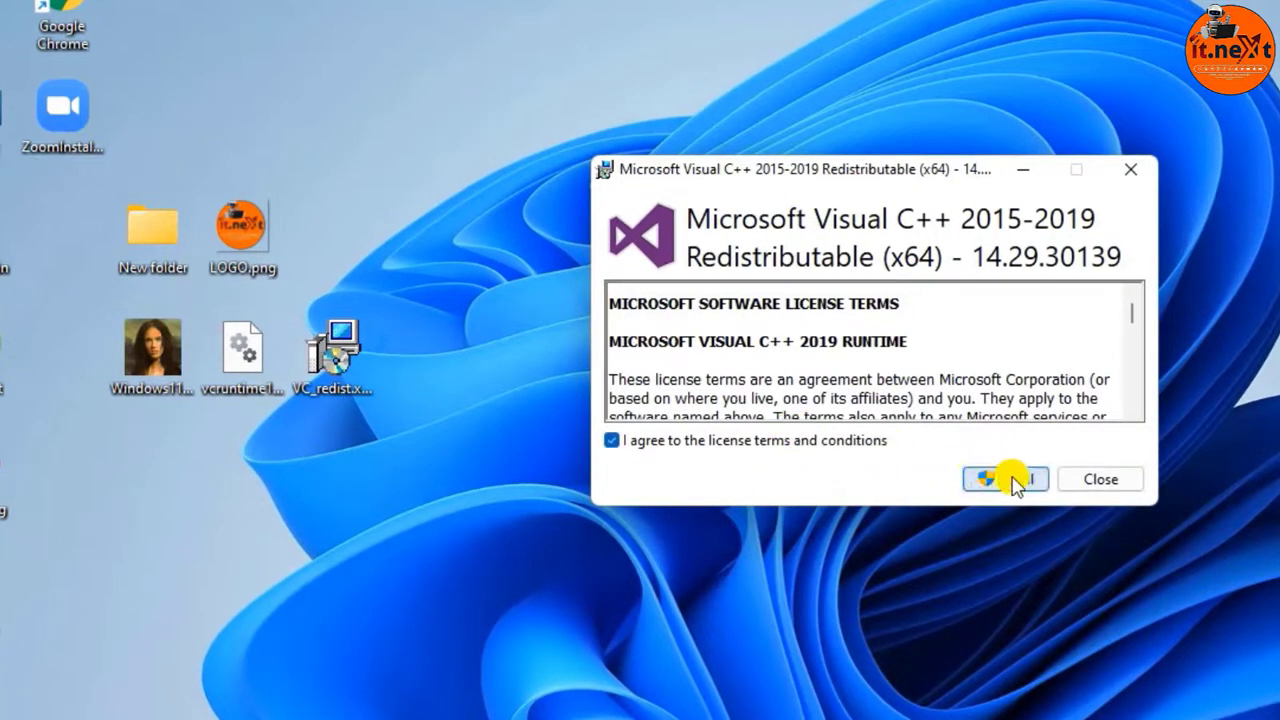
pyautogui.click(1012, 481)
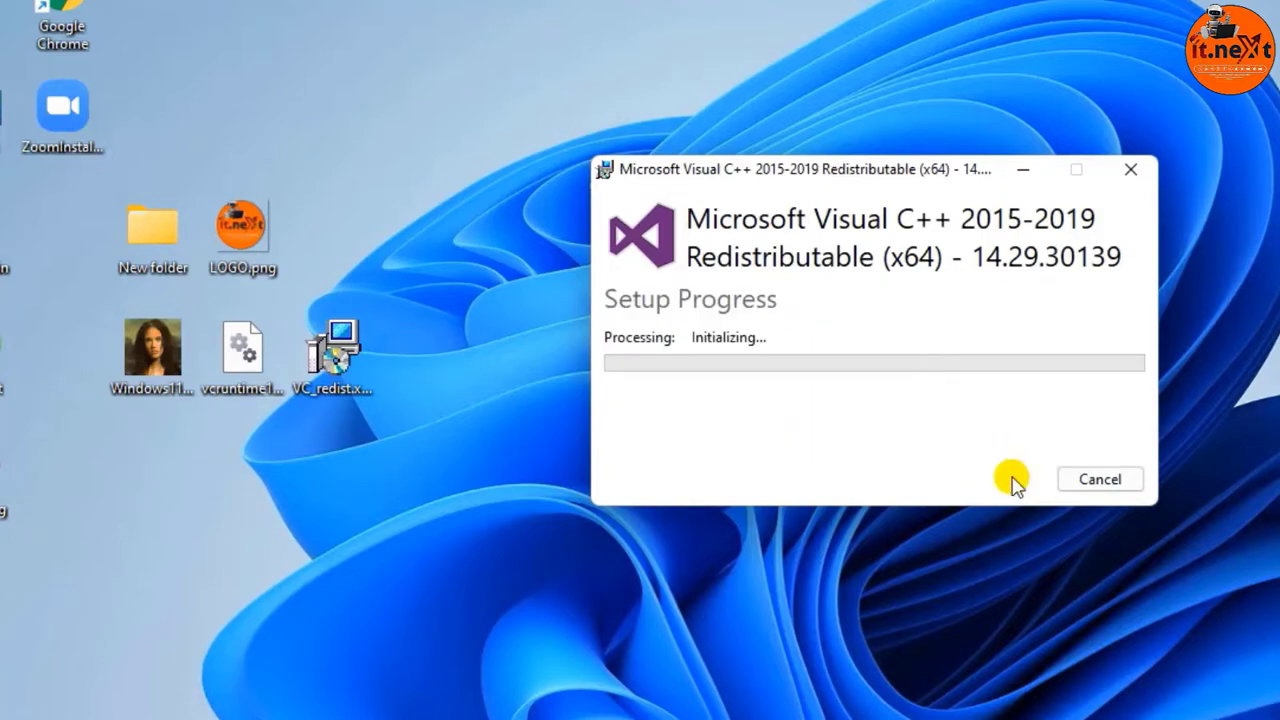
pyautogui.click(808, 516)
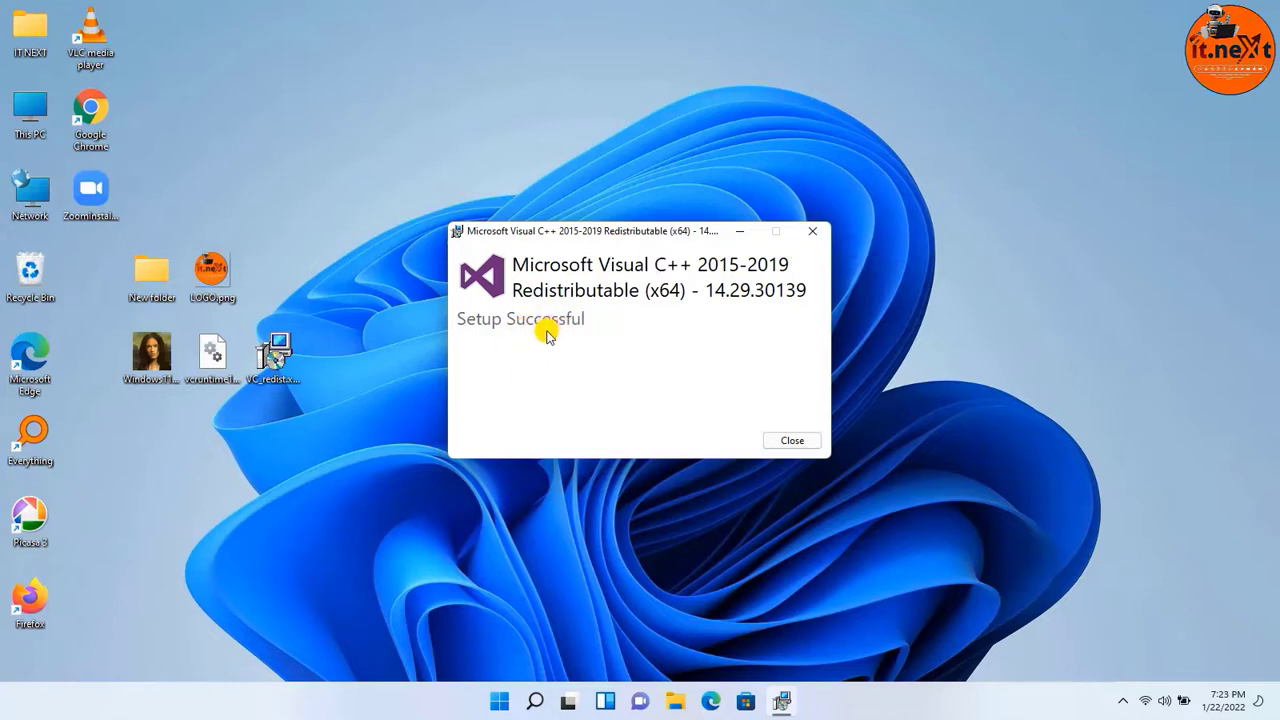
pyautogui.press('Return')
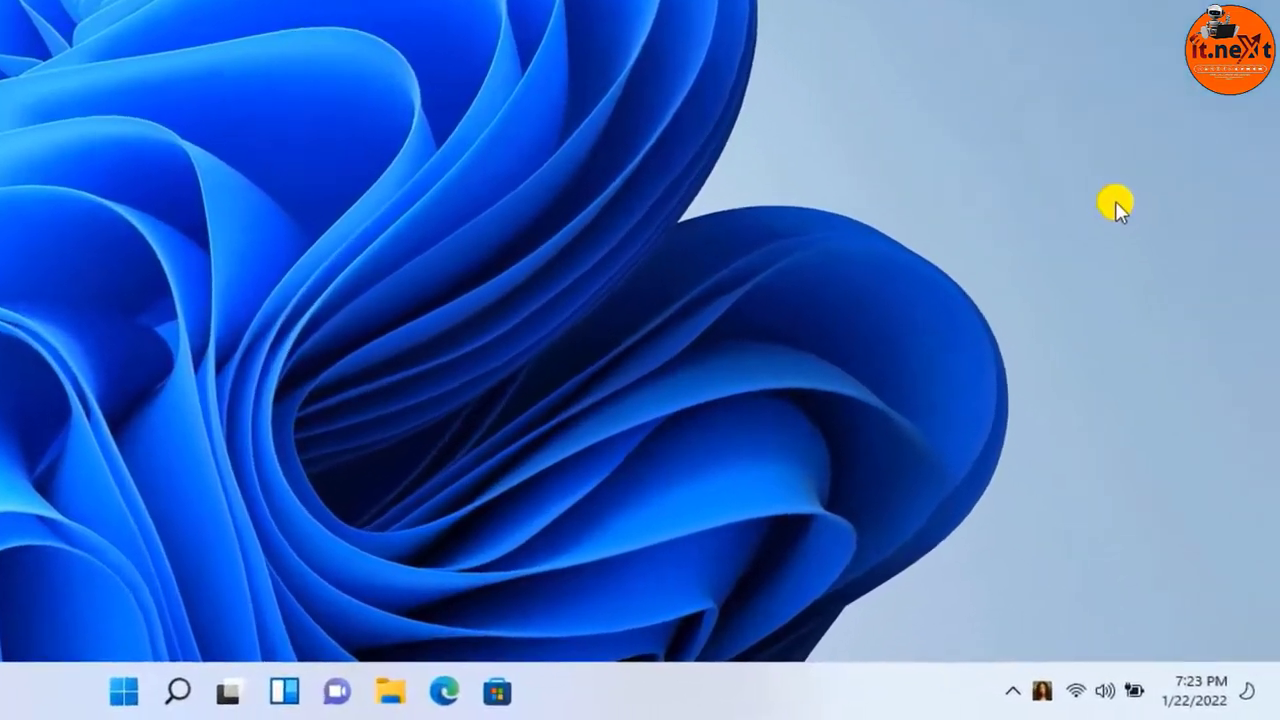
# Refresh the desktop and view the options offered by the running drag-and-drop fix's notification area icon.
pyautogui.rightClick(1113, 202)
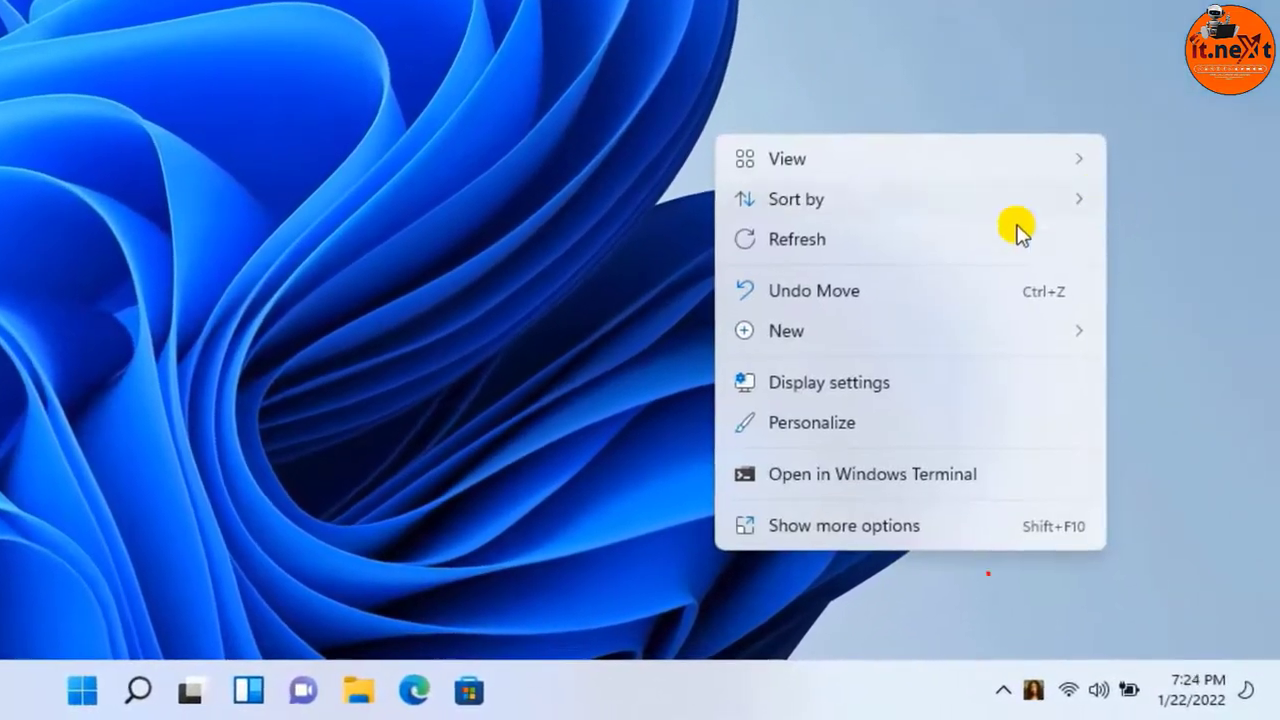
pyautogui.click(916, 240)
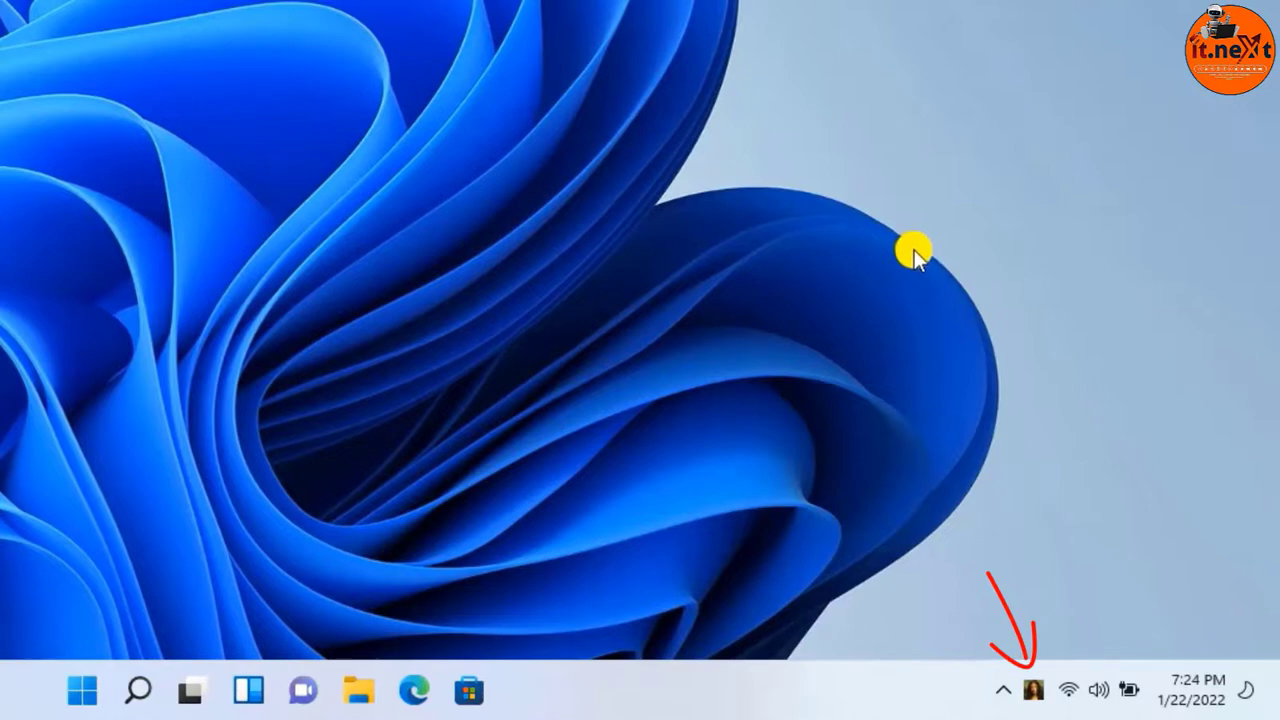
pyautogui.rightClick(1036, 690)
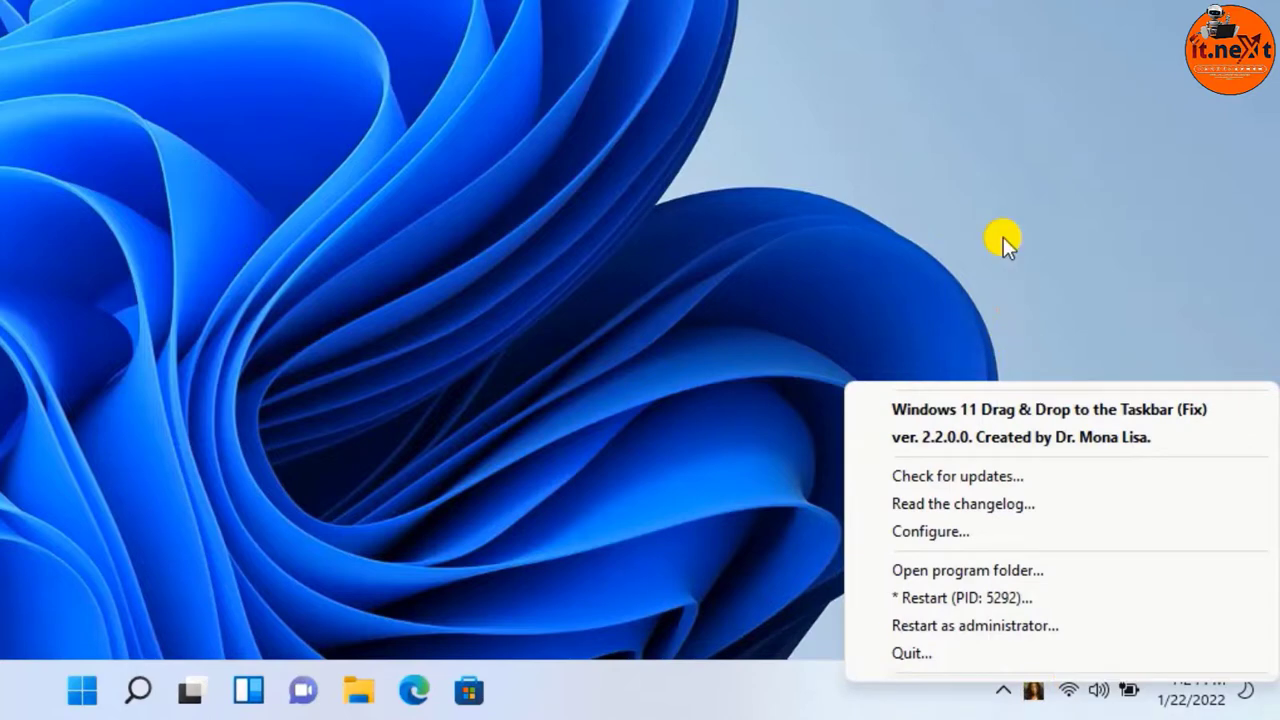
pyautogui.click(998, 203)
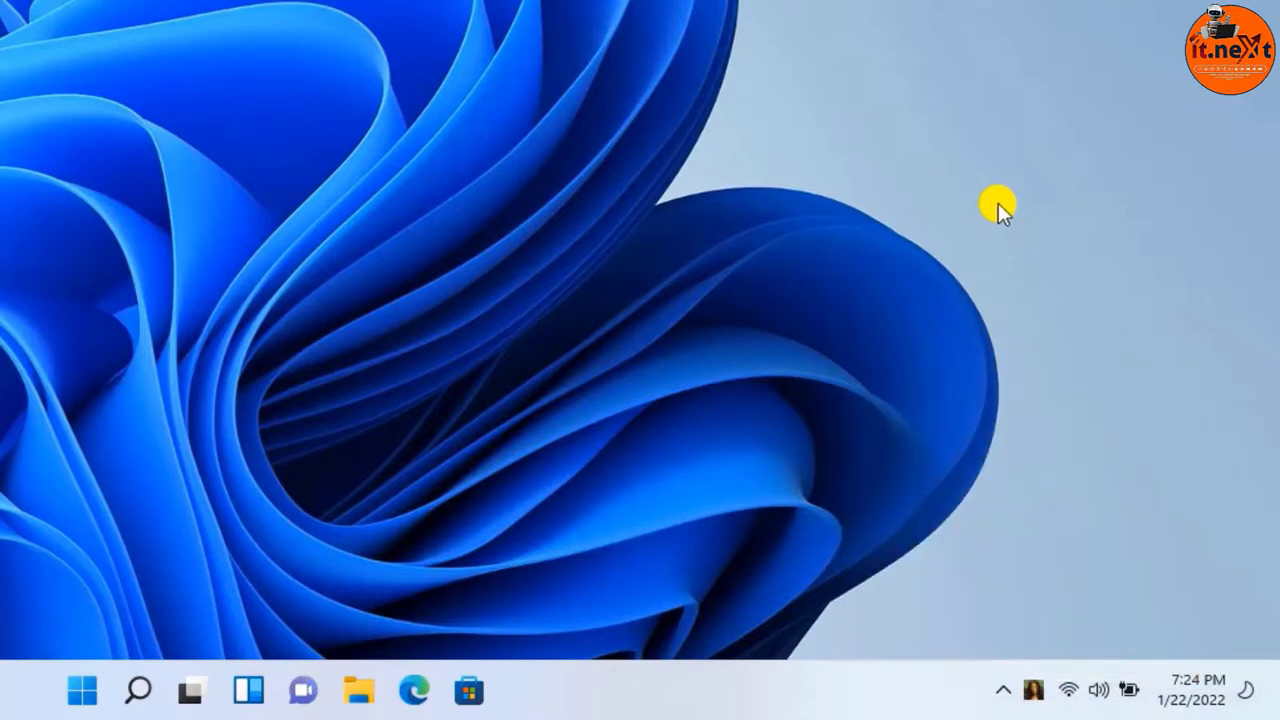
pyautogui.rightClick(998, 203)
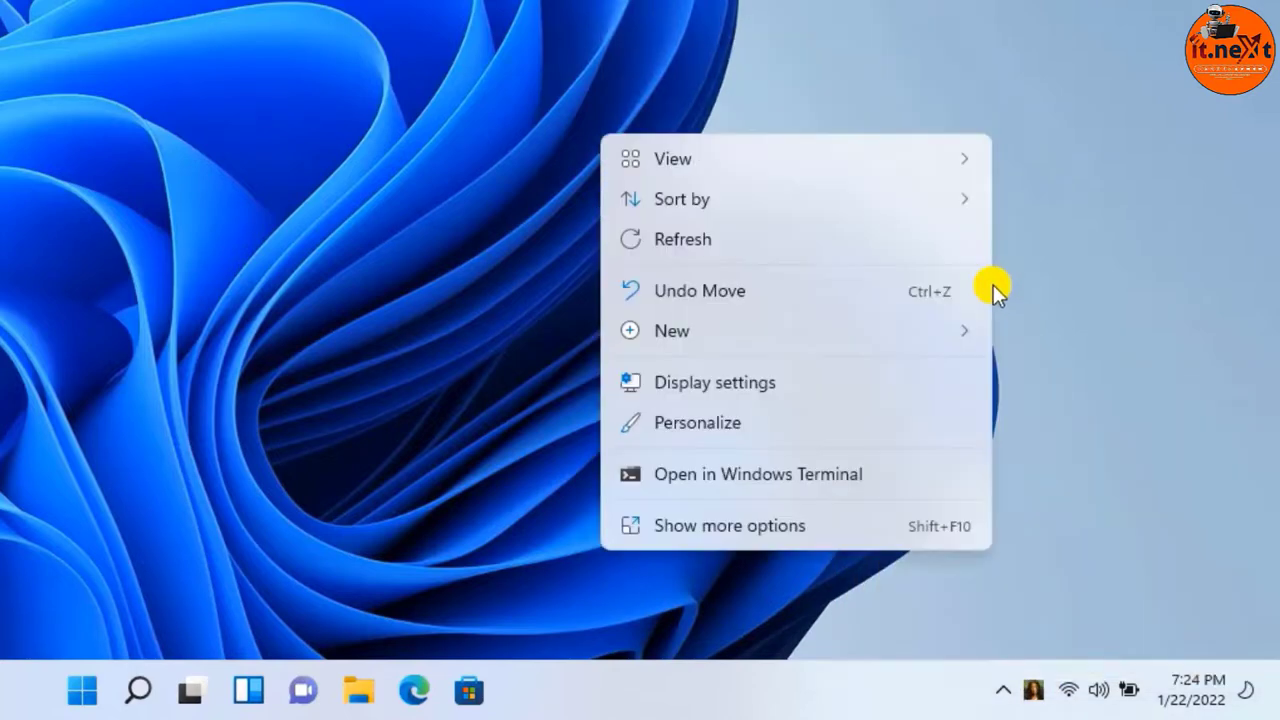
pyautogui.click(754, 245)
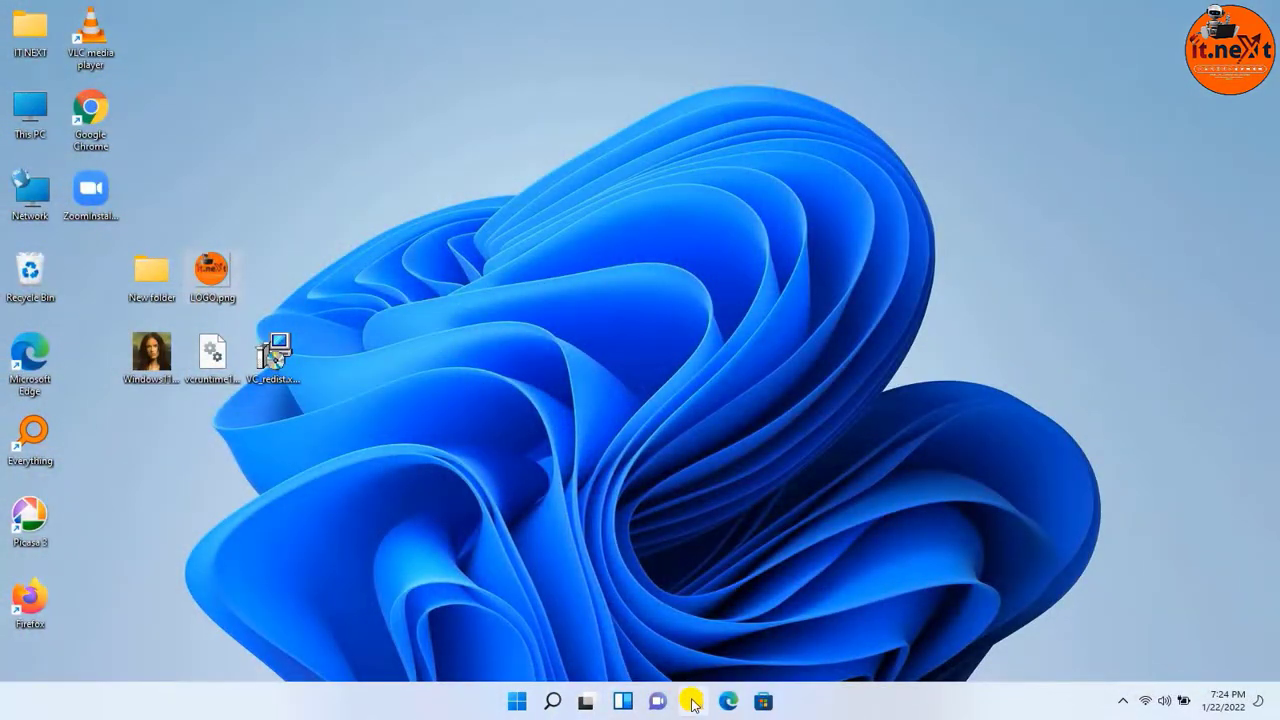
# Open the Pictures folder in File Explorer and minimize its window.
pyautogui.click(693, 703)
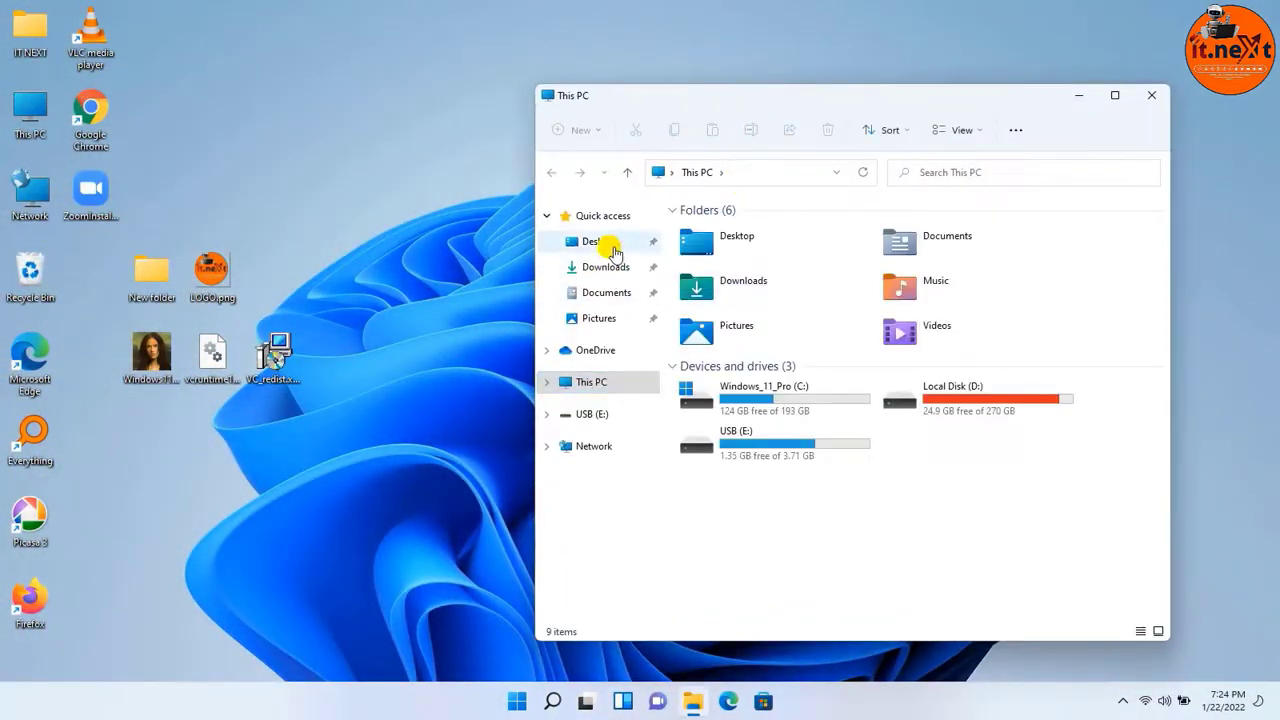
pyautogui.click(596, 318)
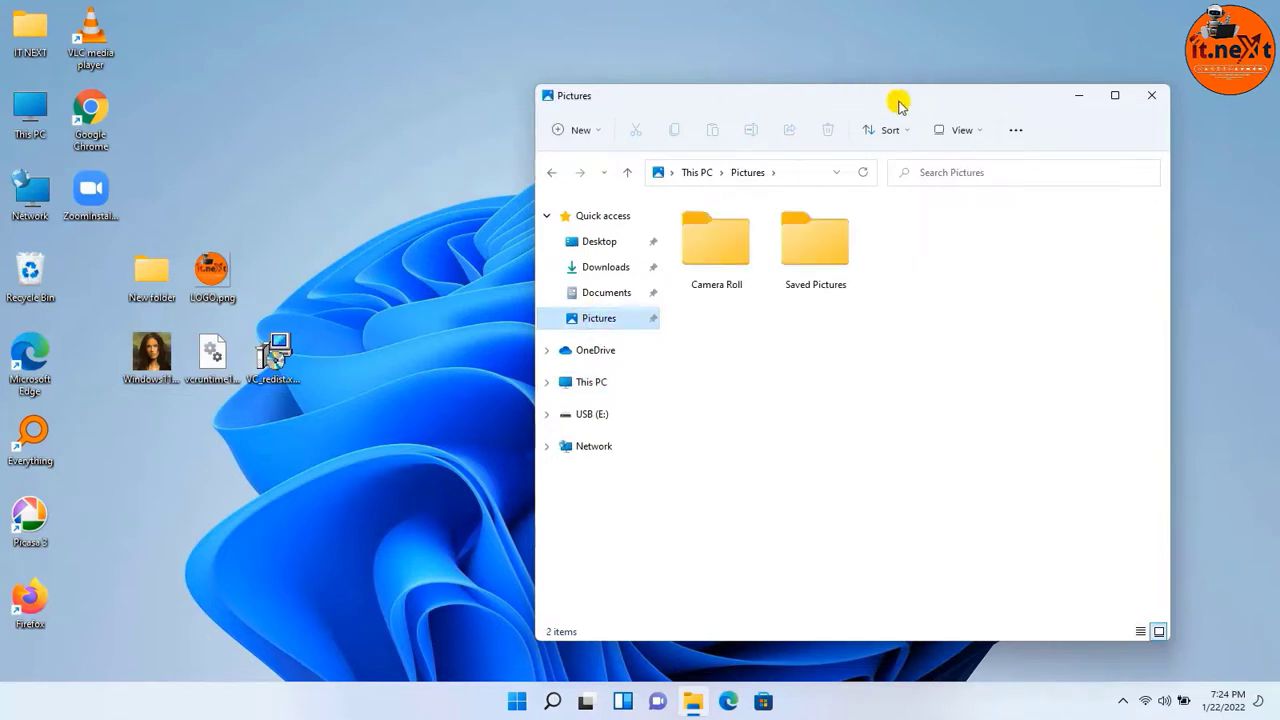
pyautogui.click(1080, 95)
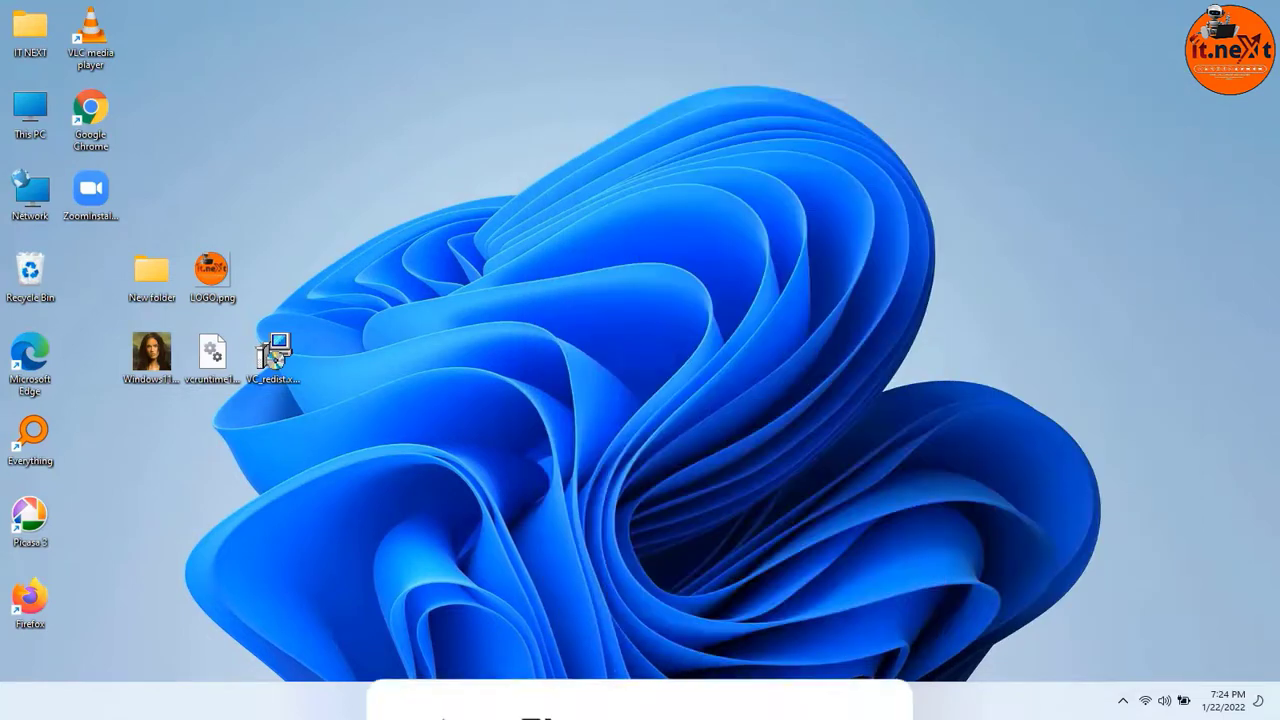
pyautogui.click(693, 703)
pyautogui.click(693, 703)
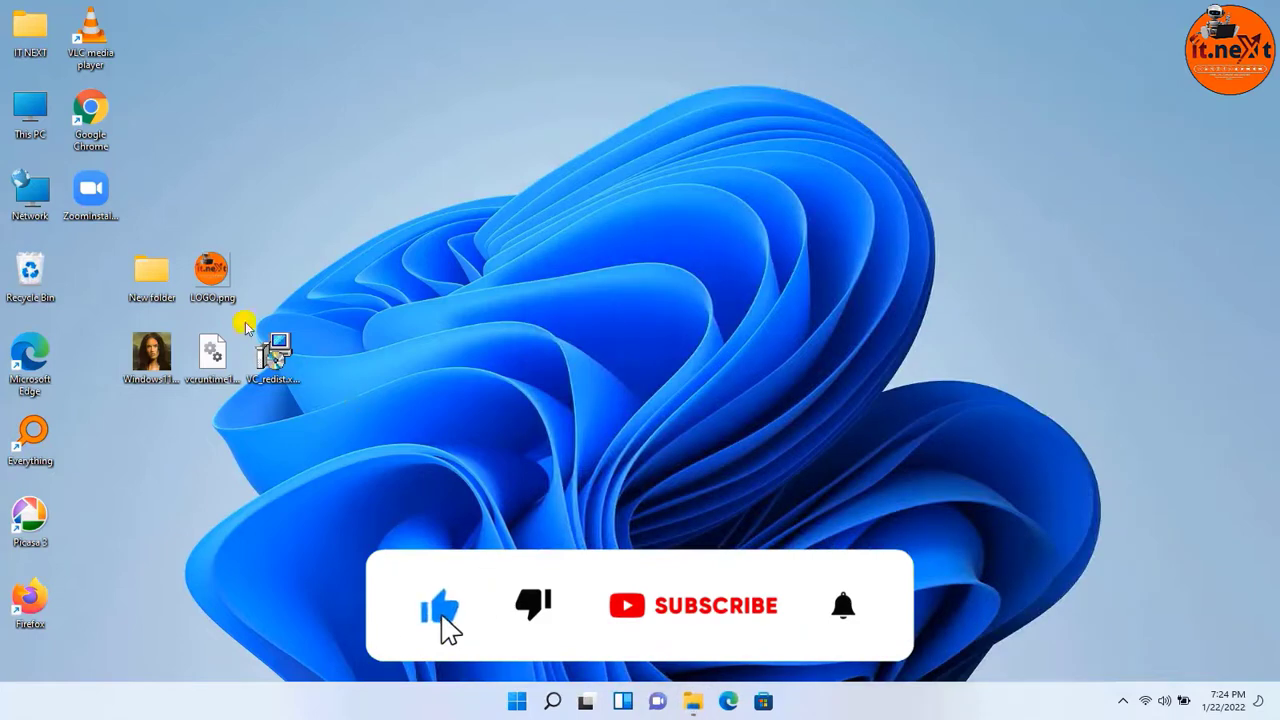
# Move LOGO.png and New folder from the desktop into the minimized Pictures window by way of the taskbar, minimizing the window after each move.
pyautogui.moveTo(212, 272); pyautogui.dragTo(834, 403)
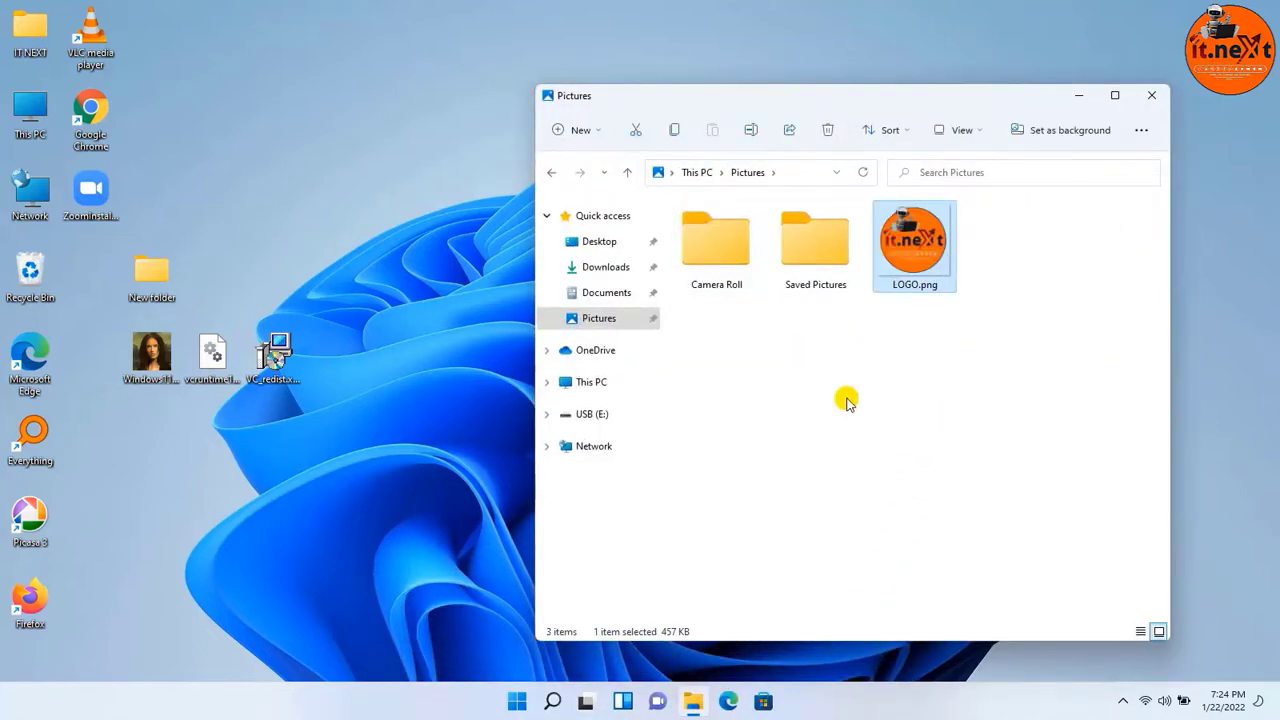
pyautogui.click(1079, 95)
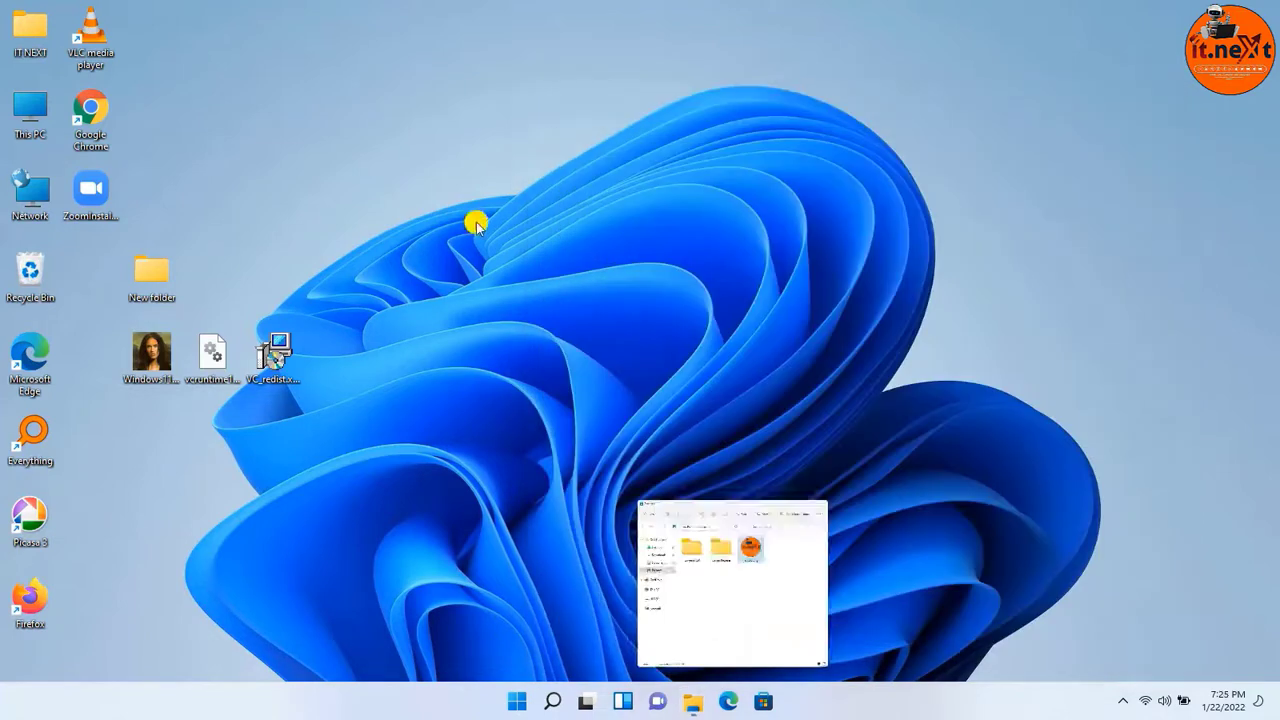
pyautogui.moveTo(160, 287); pyautogui.dragTo(1097, 288)
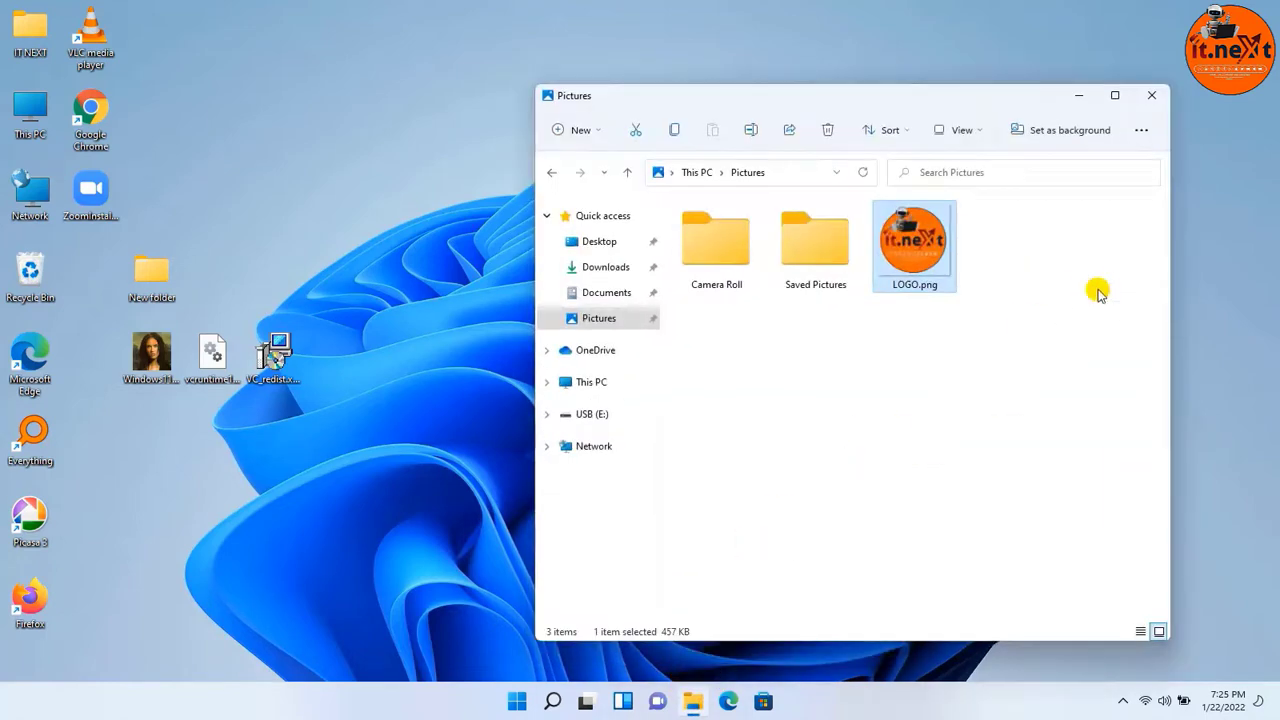
pyautogui.press('super+d')
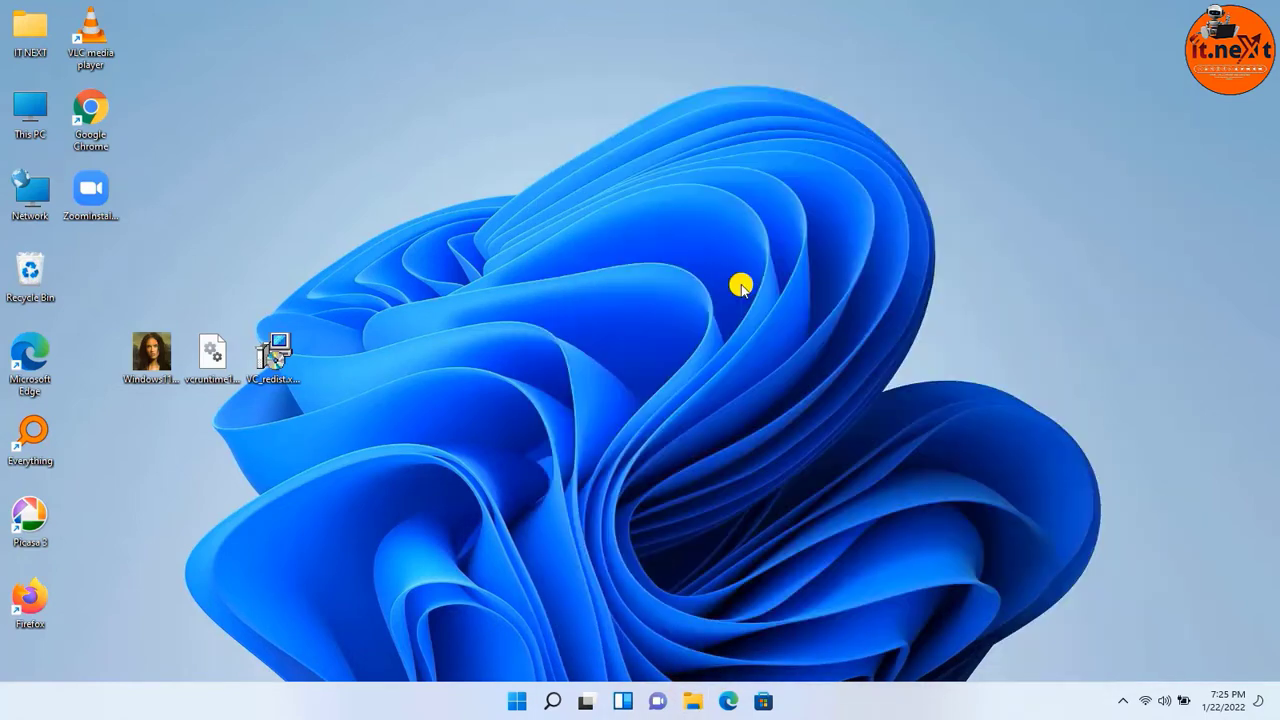
# Open the Startup folder by running shell:startup from the Run dialog.
pyautogui.click(517, 701)
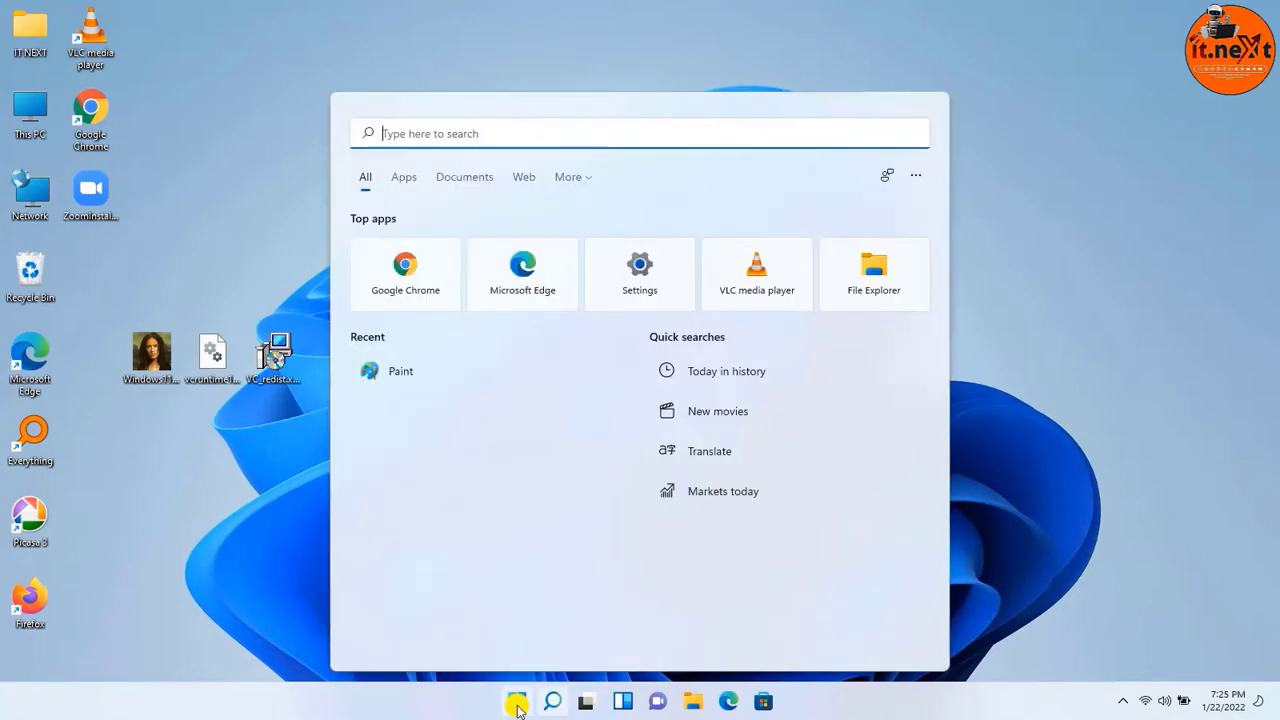
pyautogui.write('run')
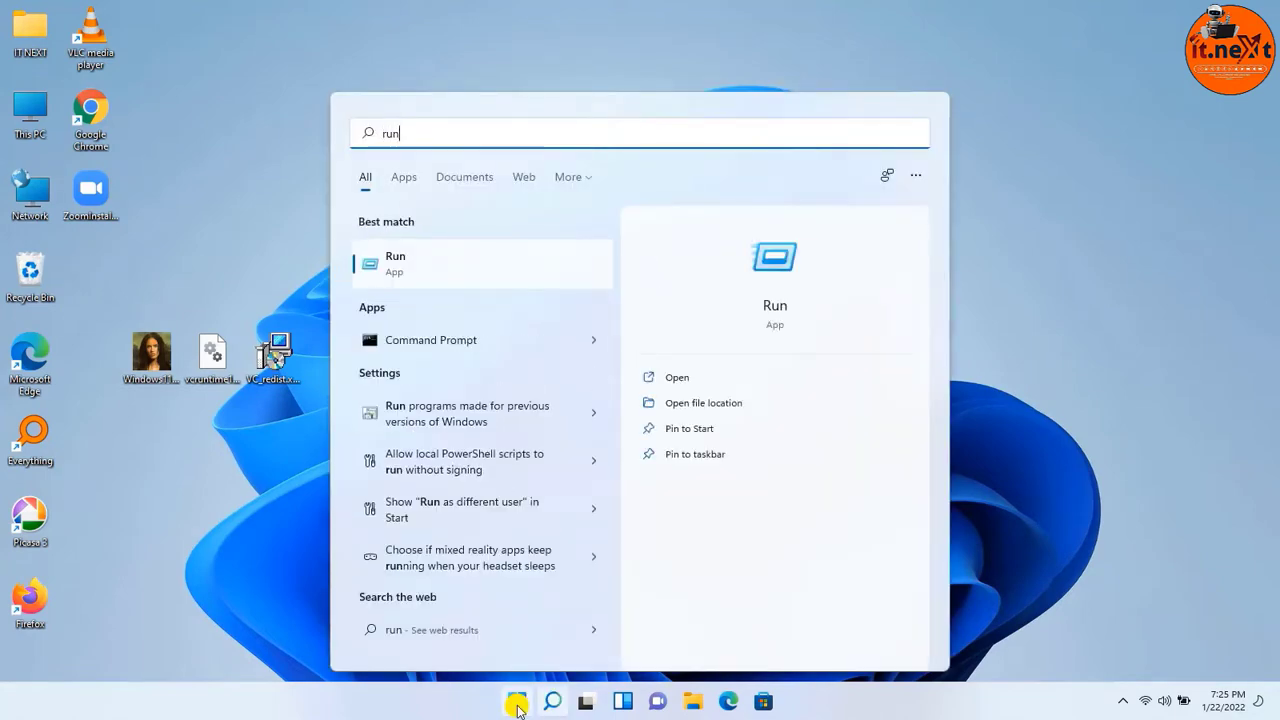
pyautogui.click(409, 271)
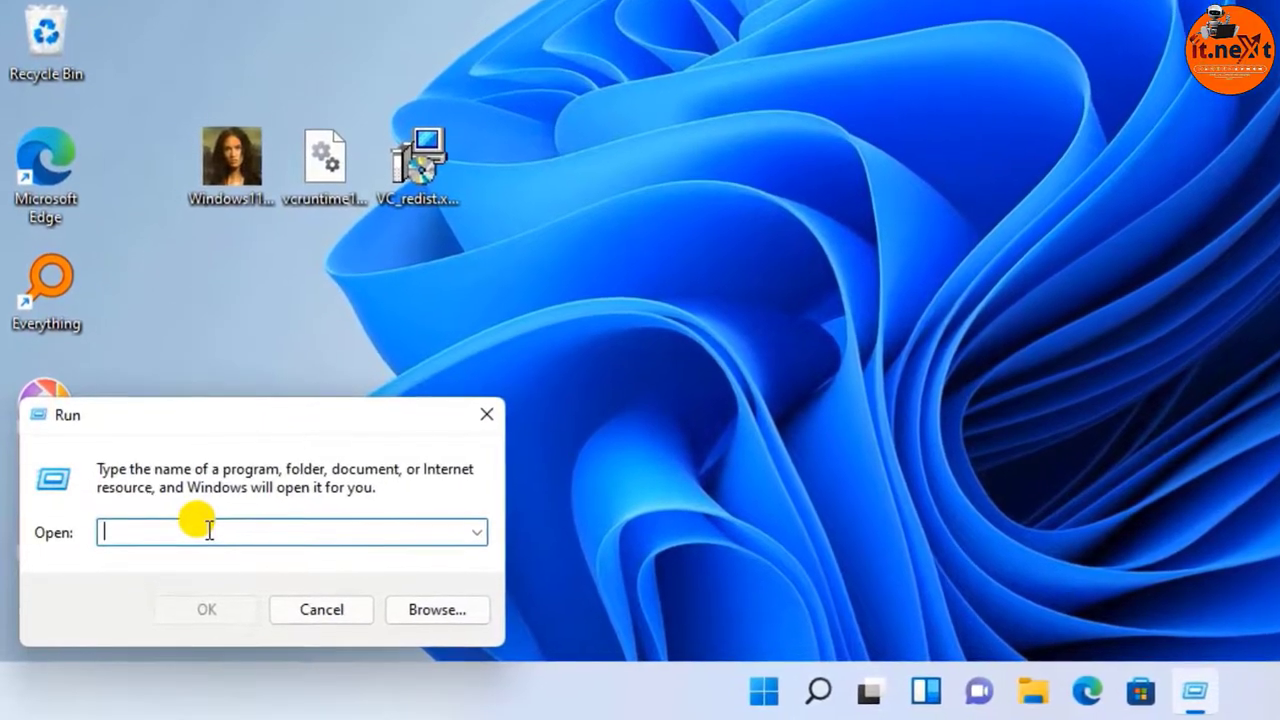
pyautogui.write('she')
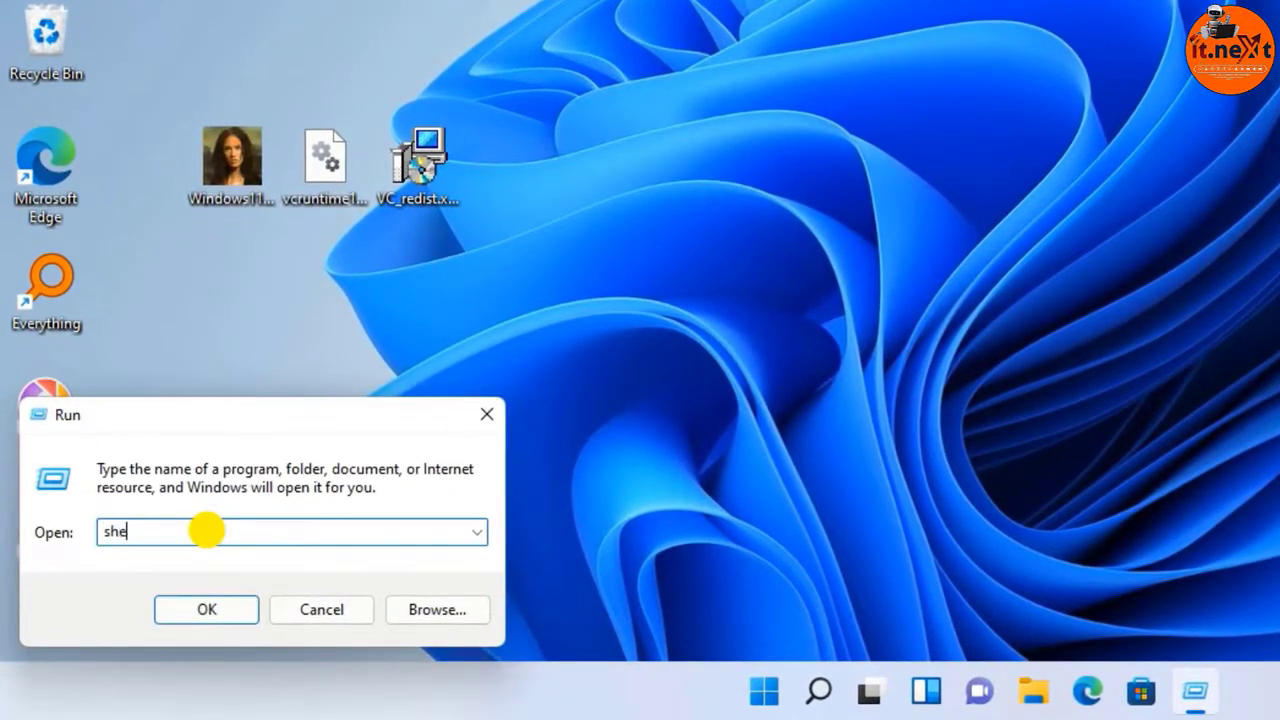
pyautogui.write('ll:')
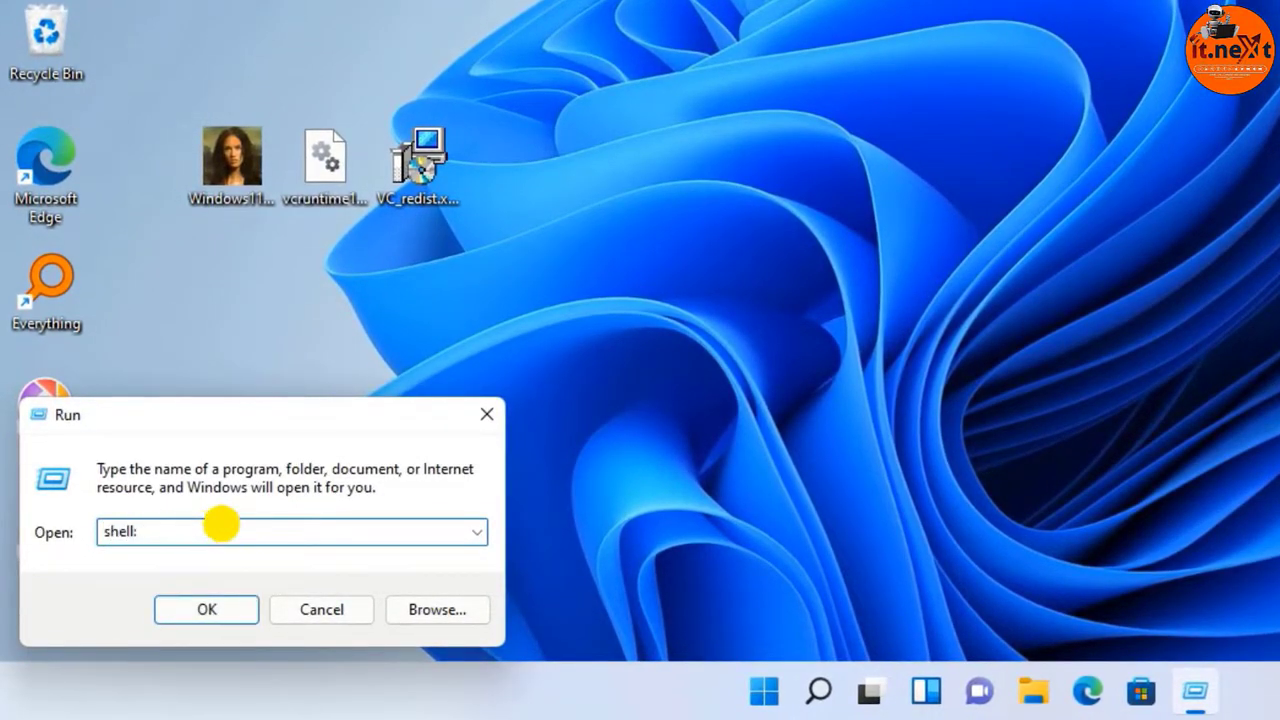
pyautogui.write('startup')
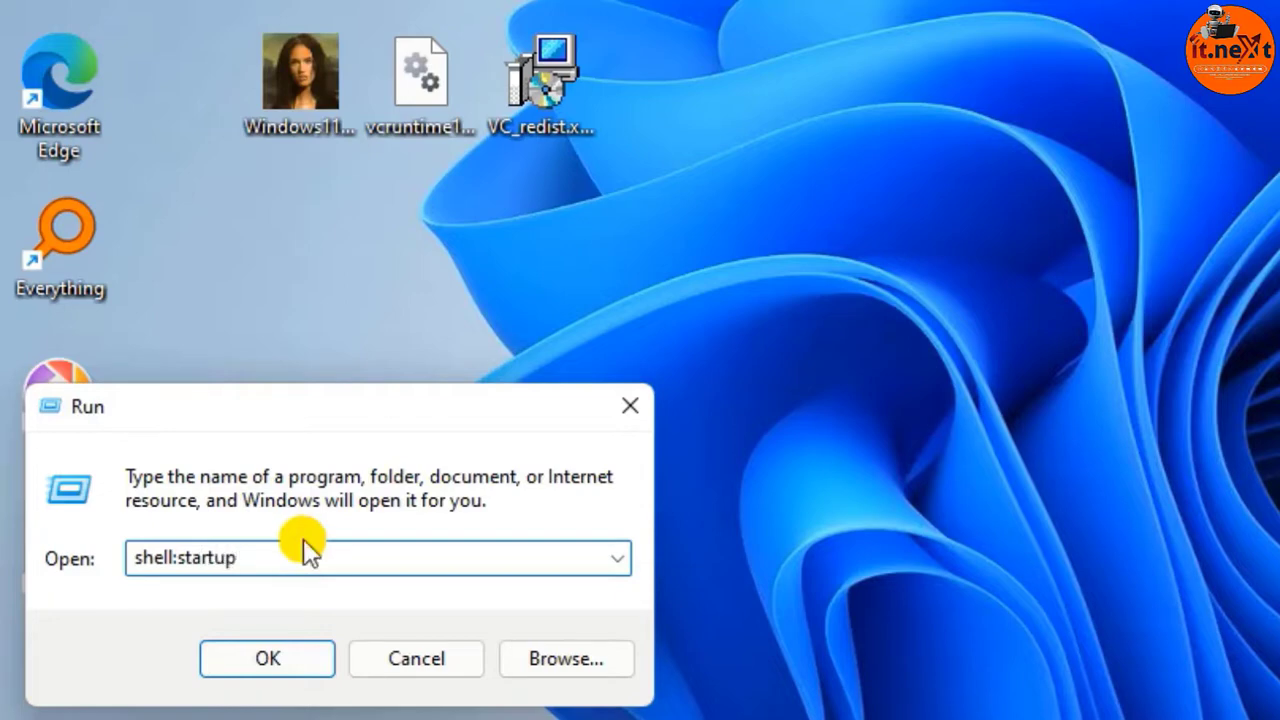
pyautogui.moveTo(290, 568)
pyautogui.mouseDown()
pyautogui.moveTo(177, 557)
pyautogui.moveTo(106, 571)
pyautogui.mouseUp()
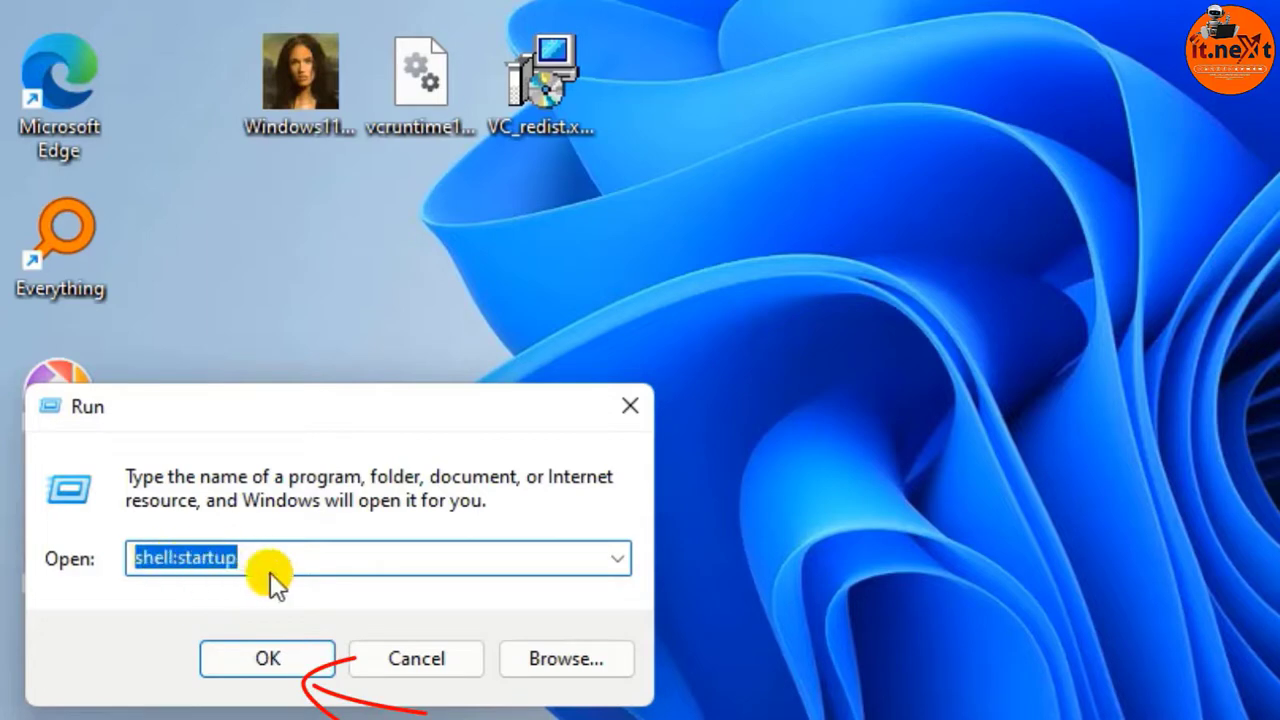
pyautogui.click(302, 656)
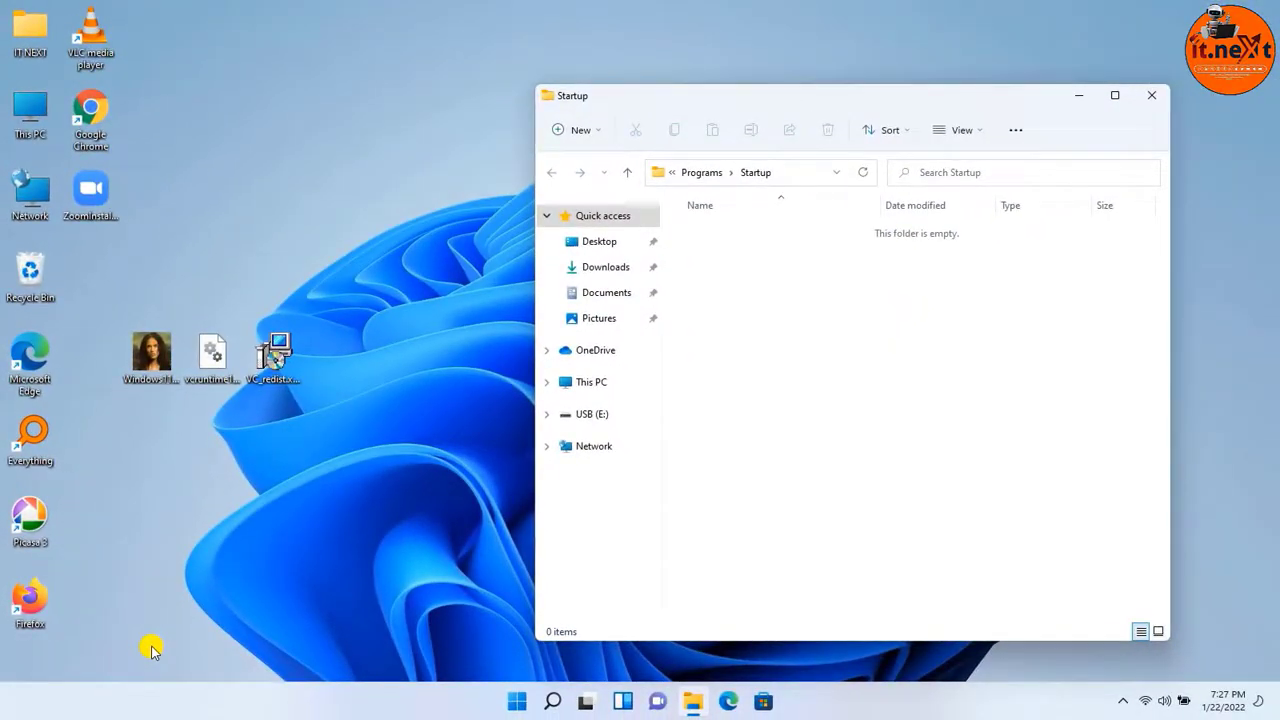
# Copy Windows11DragAndDropToTaskbarFix.exe from the desktop into the Startup folder and close the folder window.
pyautogui.click(150, 370)
pyautogui.rightClick(153, 378)
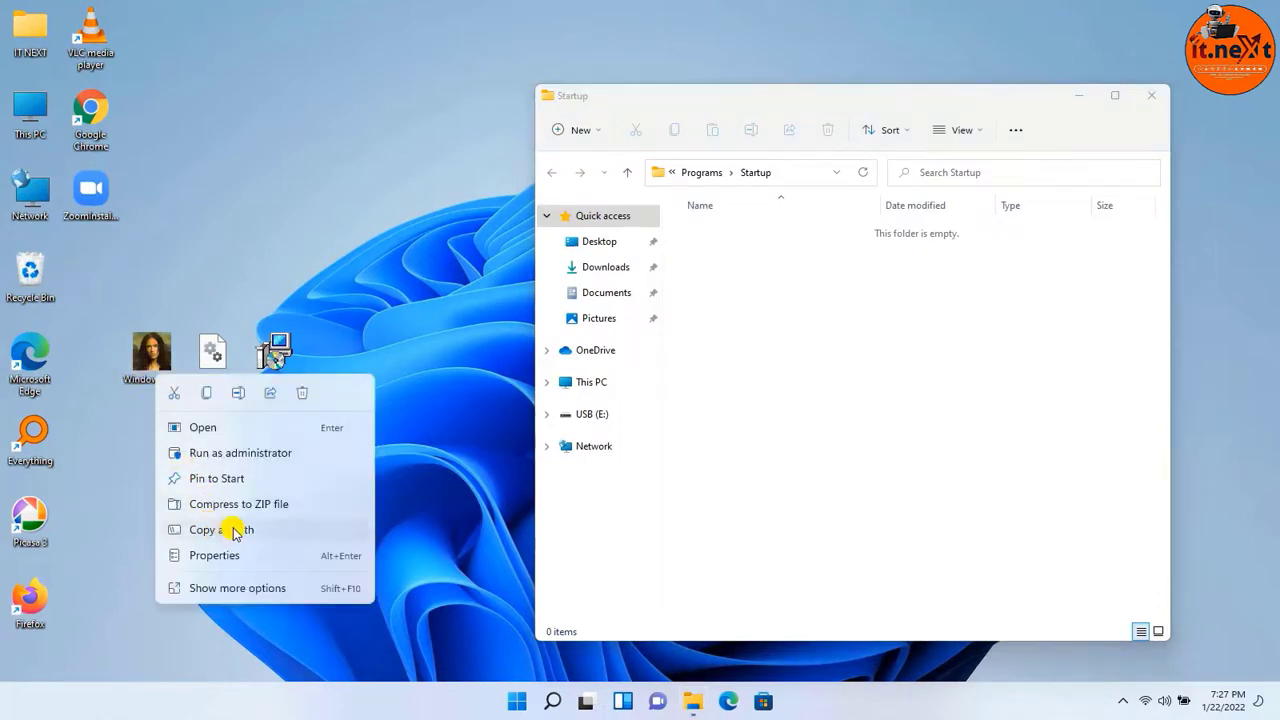
pyautogui.click(210, 395)
pyautogui.click(951, 399)
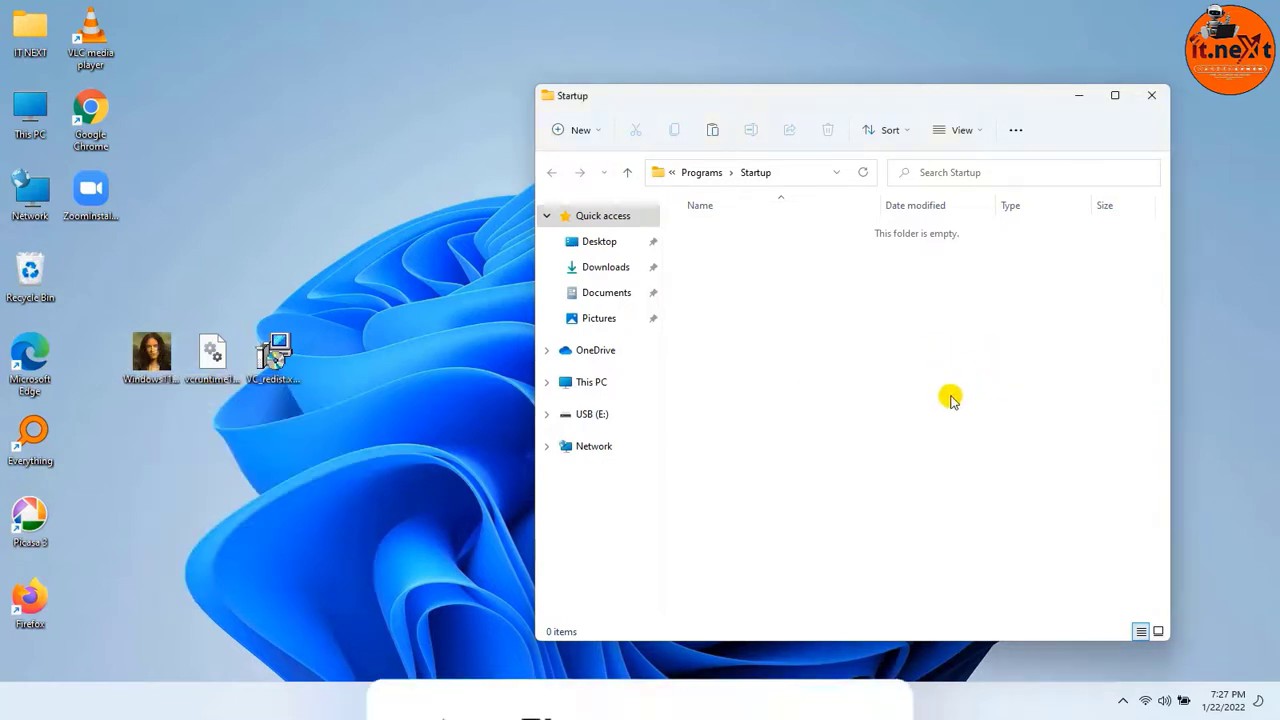
pyautogui.rightClick(951, 399)
pyautogui.click(960, 360)
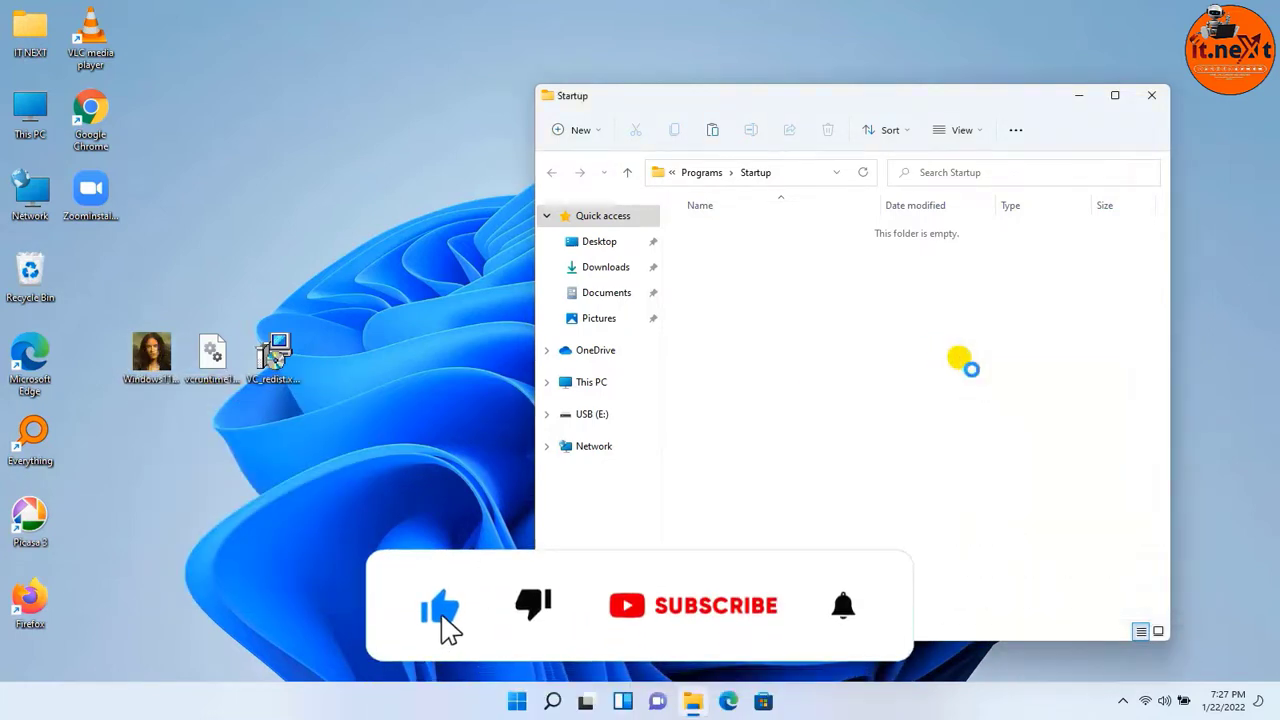
pyautogui.click(1163, 101)
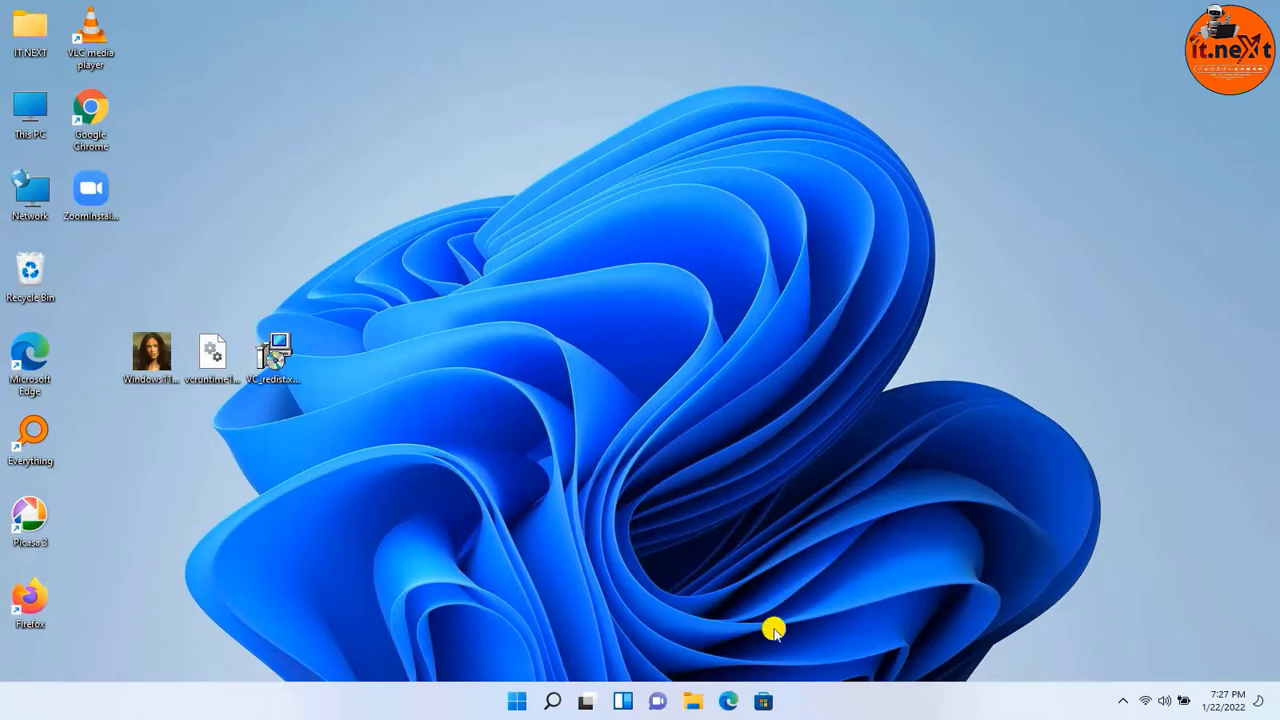
# View the computer's power options without choosing one, and refresh the desktop.
pyautogui.click(516, 700)
pyautogui.click(838, 646)
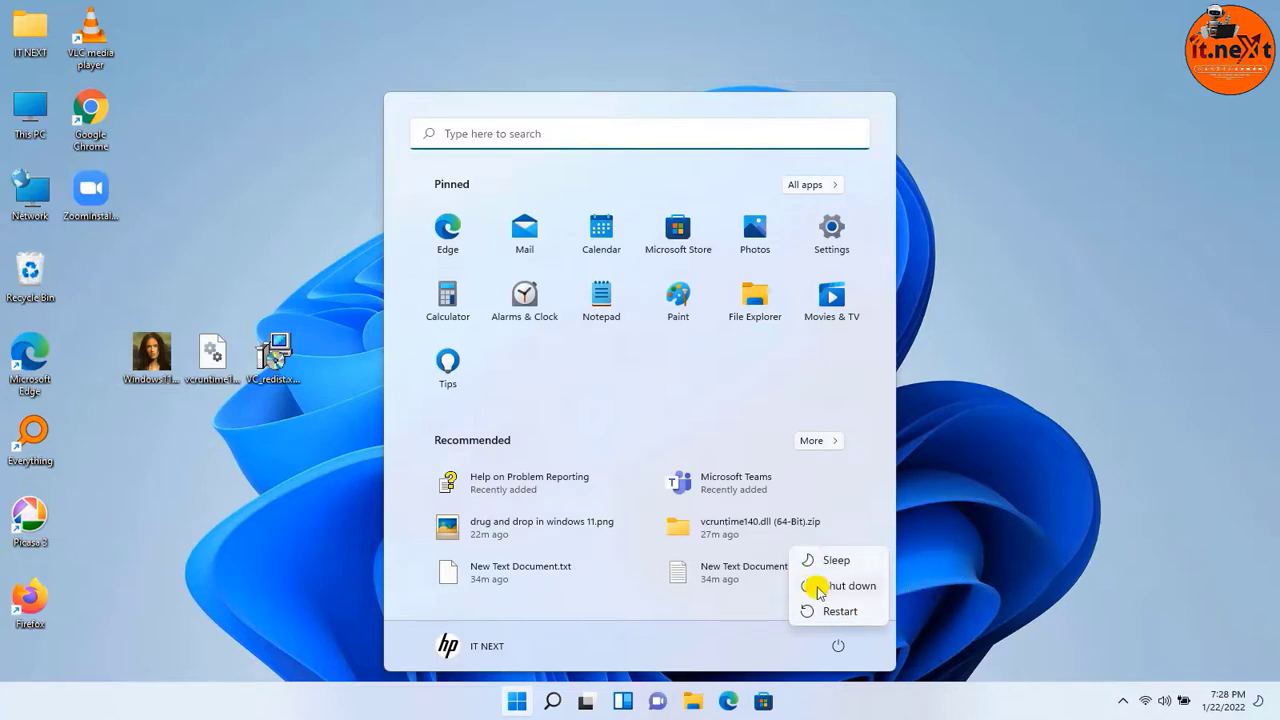
pyautogui.click(940, 566)
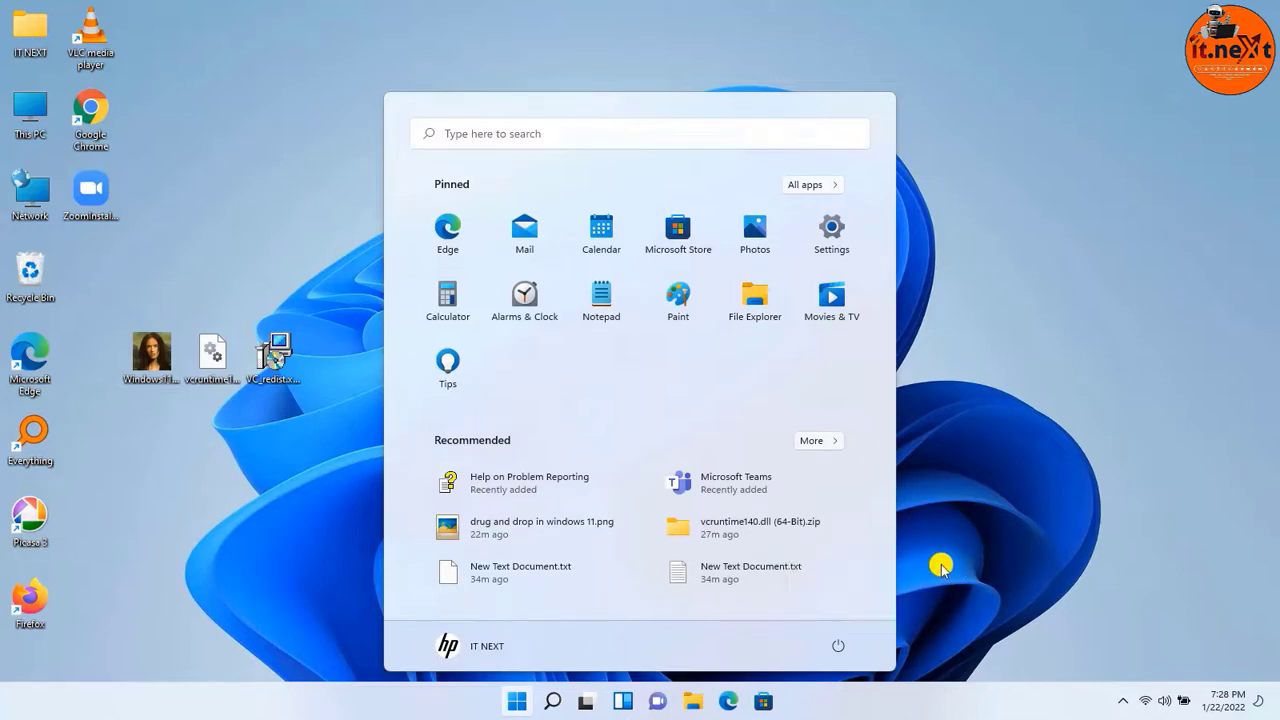
pyautogui.click(914, 366)
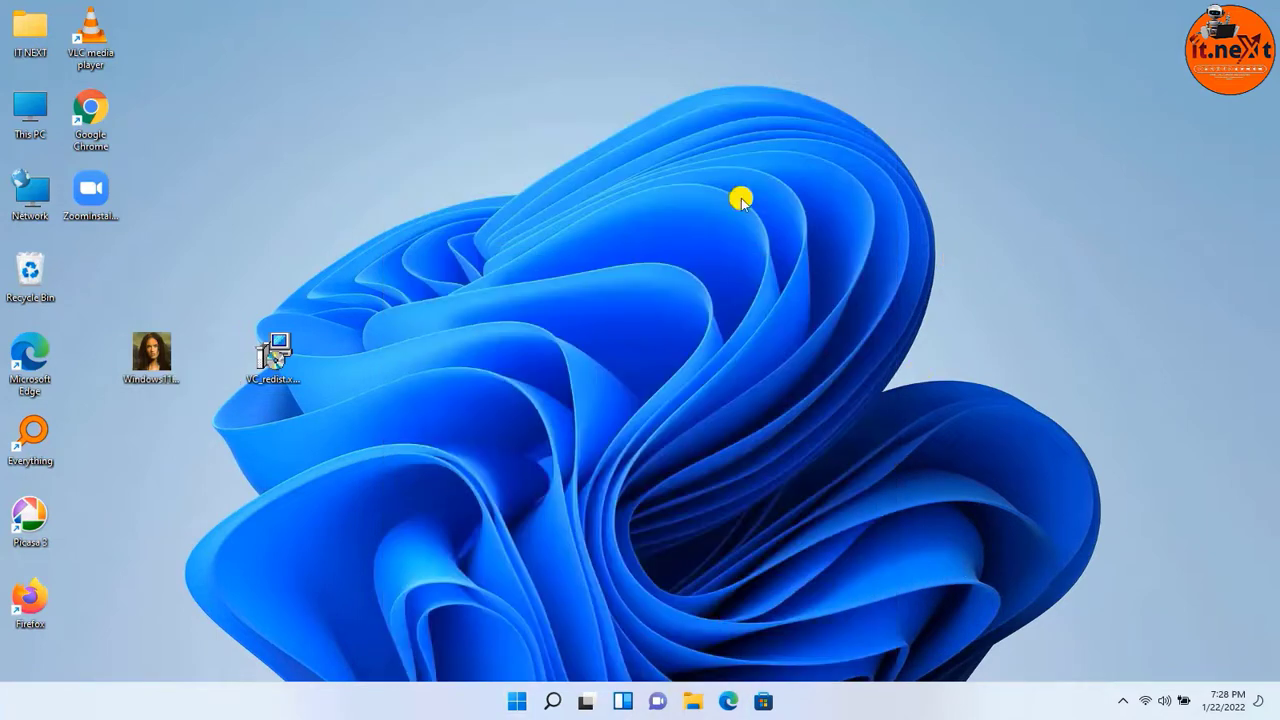
pyautogui.rightClick(621, 333)
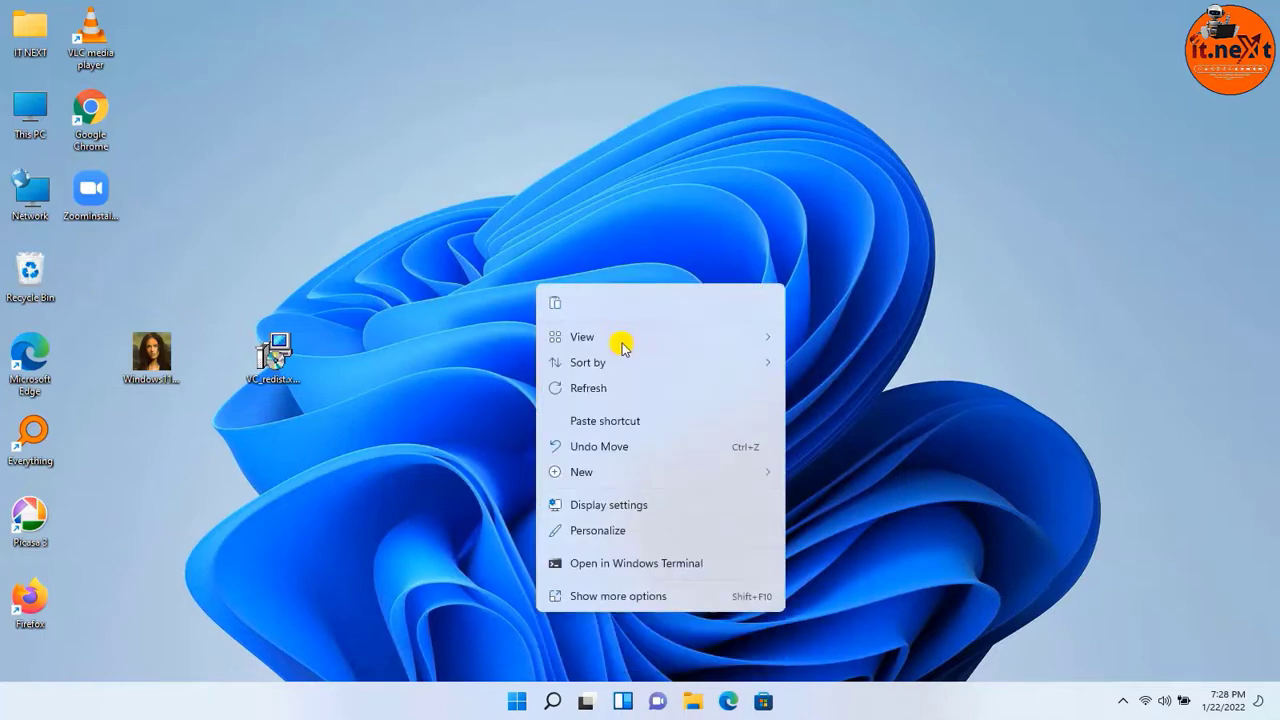
pyautogui.click(603, 390)
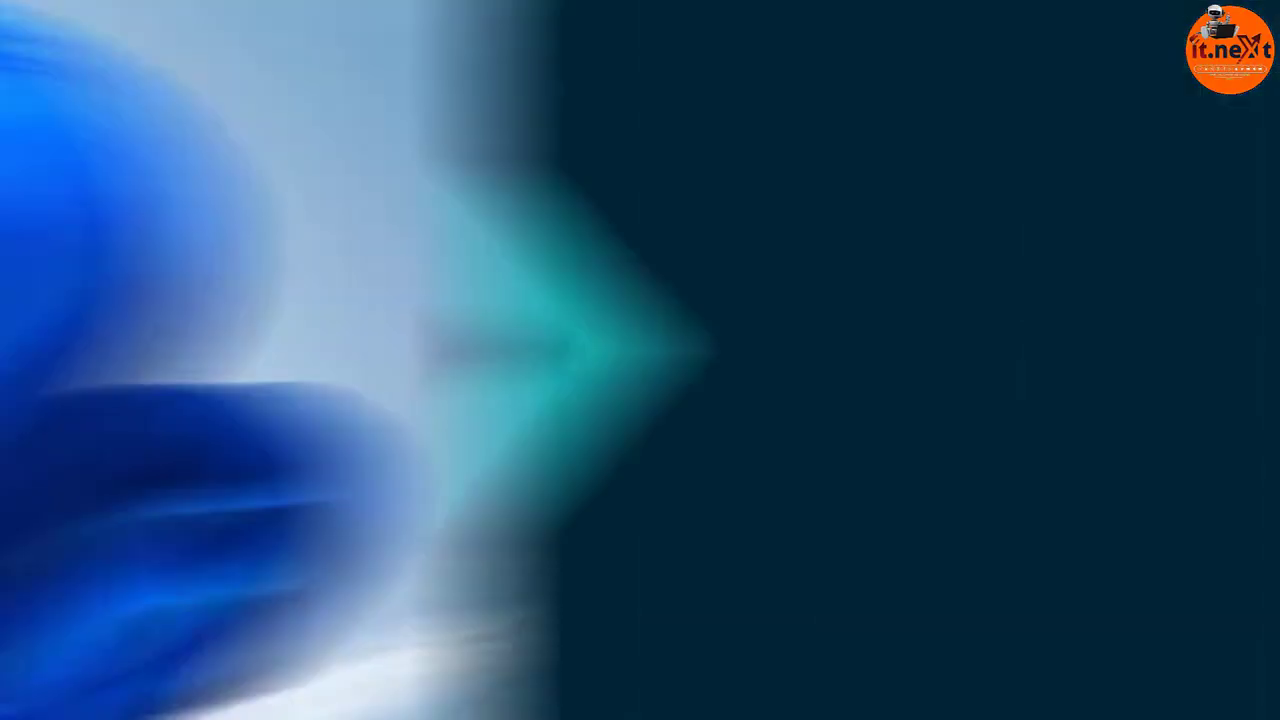